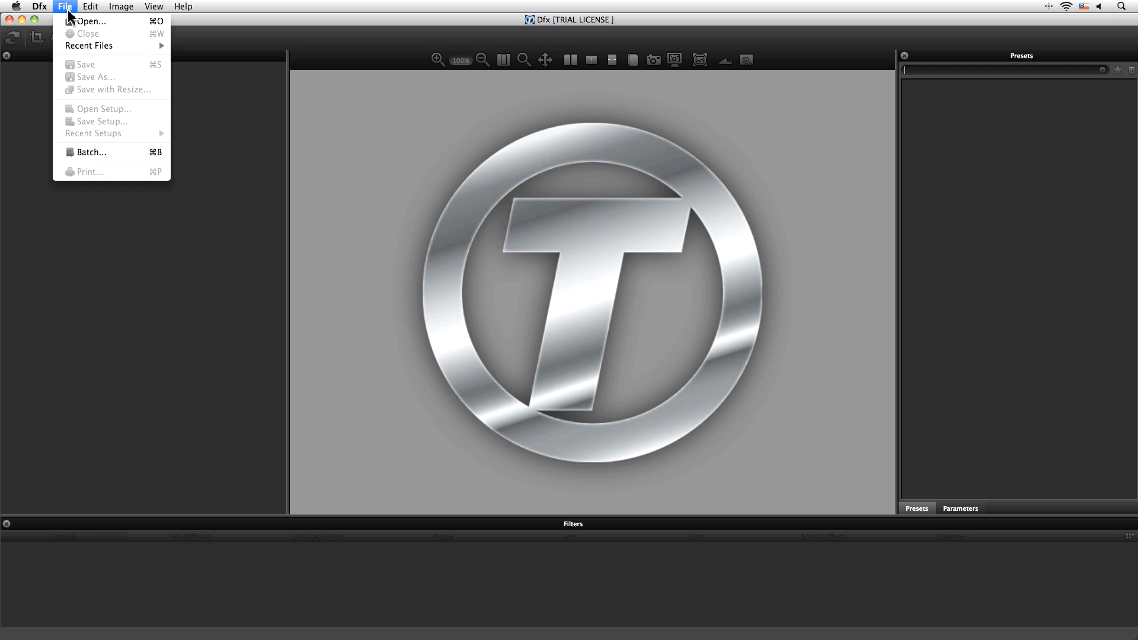
Step: Open the bicycle photo gels-before-060608z0014.jpg
click(71, 22)
double_click(489, 110)
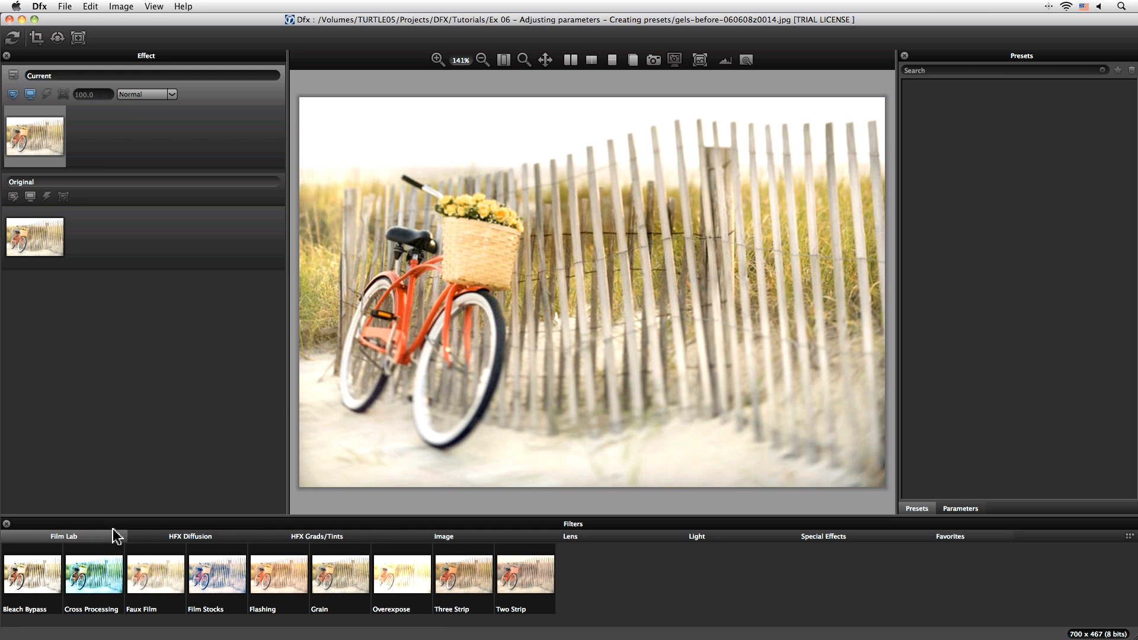
Step: Preview the Gels, ND-Grad and Photographic filters from the HFX Grads/Tints category and some of their presets
click(355, 538)
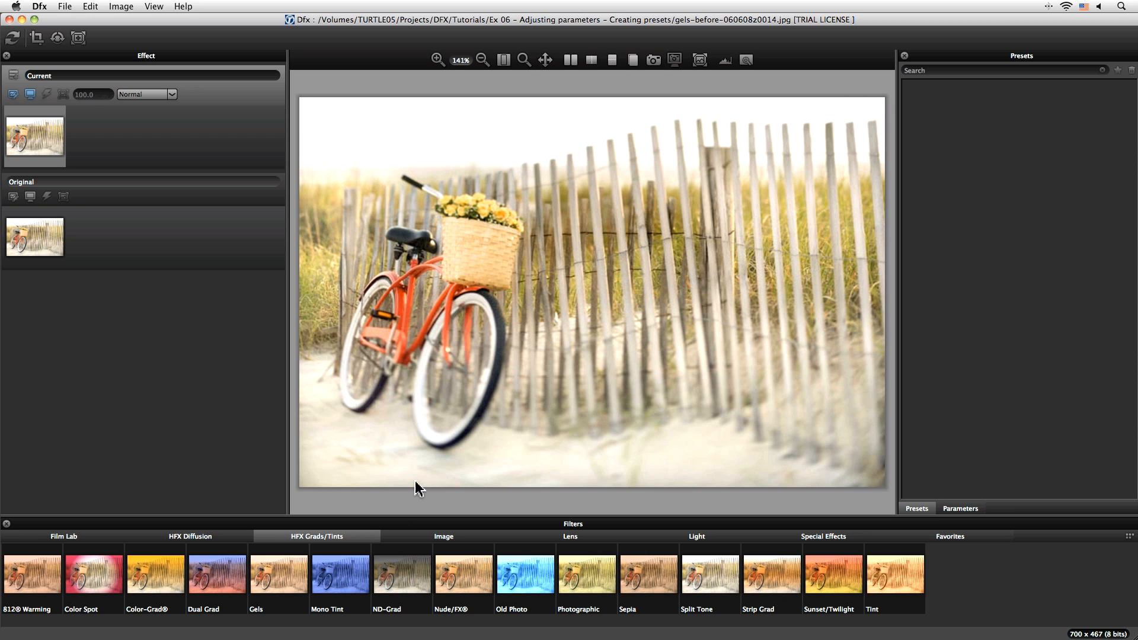
click(281, 577)
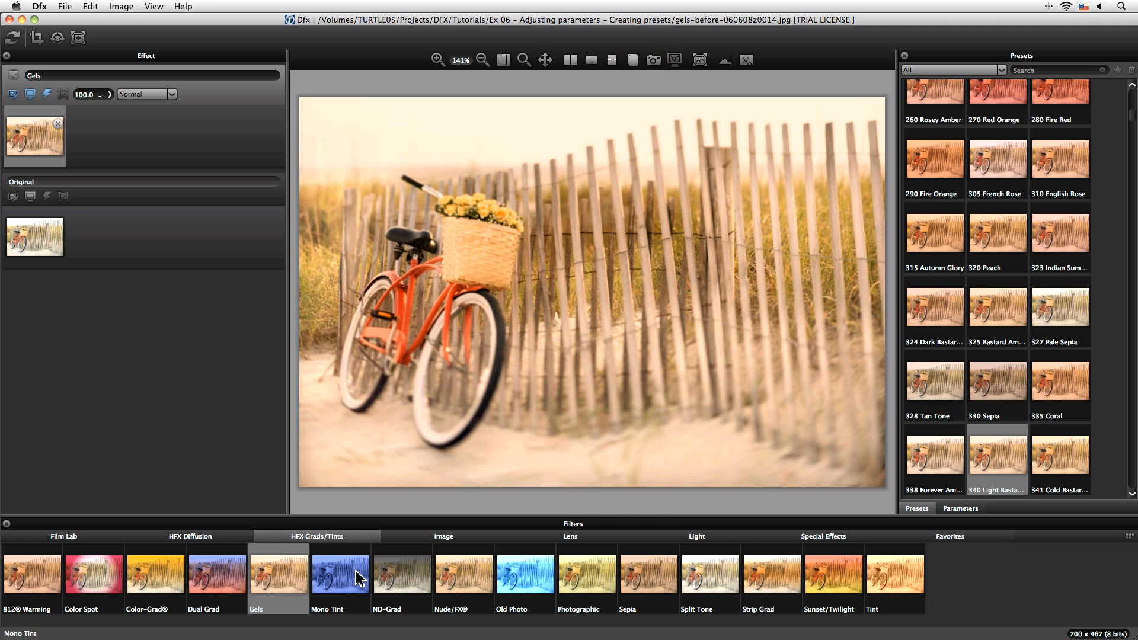
click(388, 578)
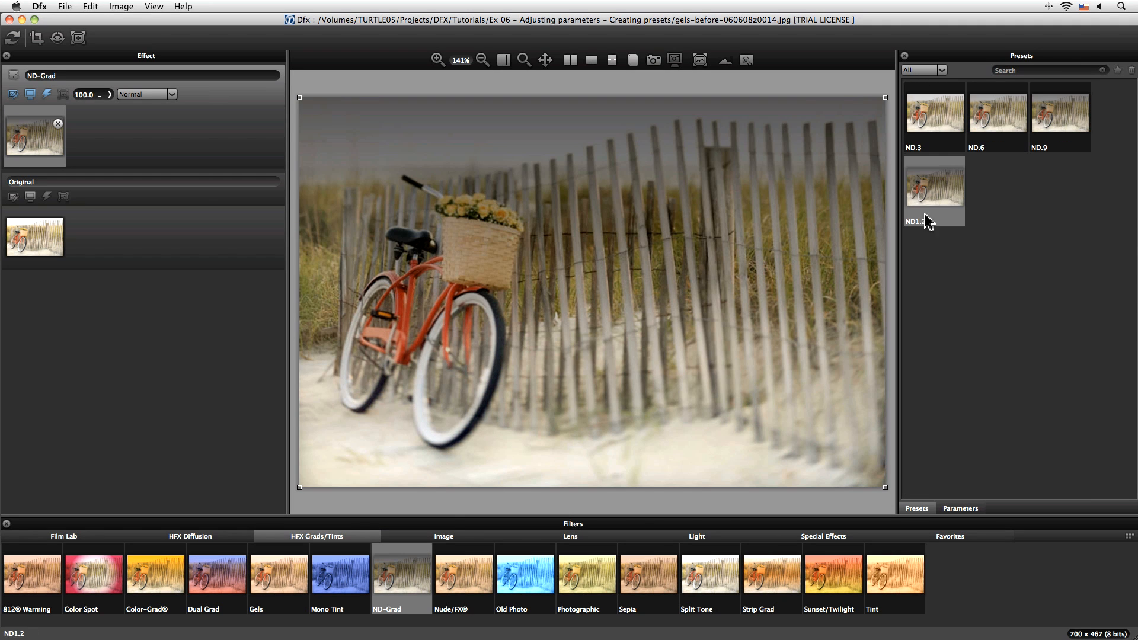
click(1016, 121)
click(1059, 118)
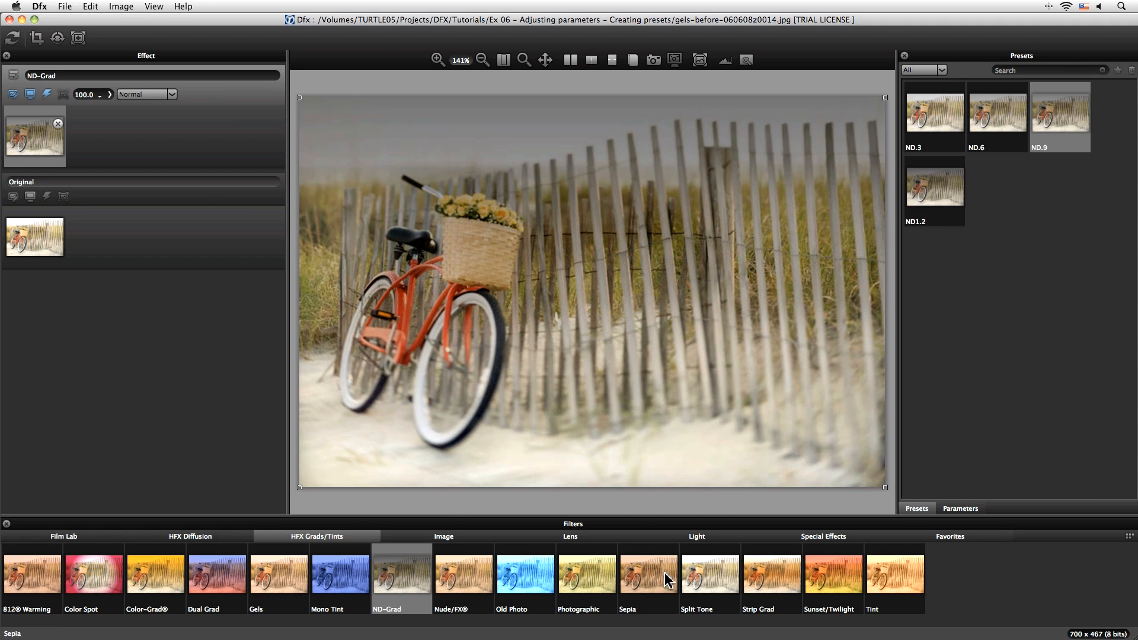
click(587, 575)
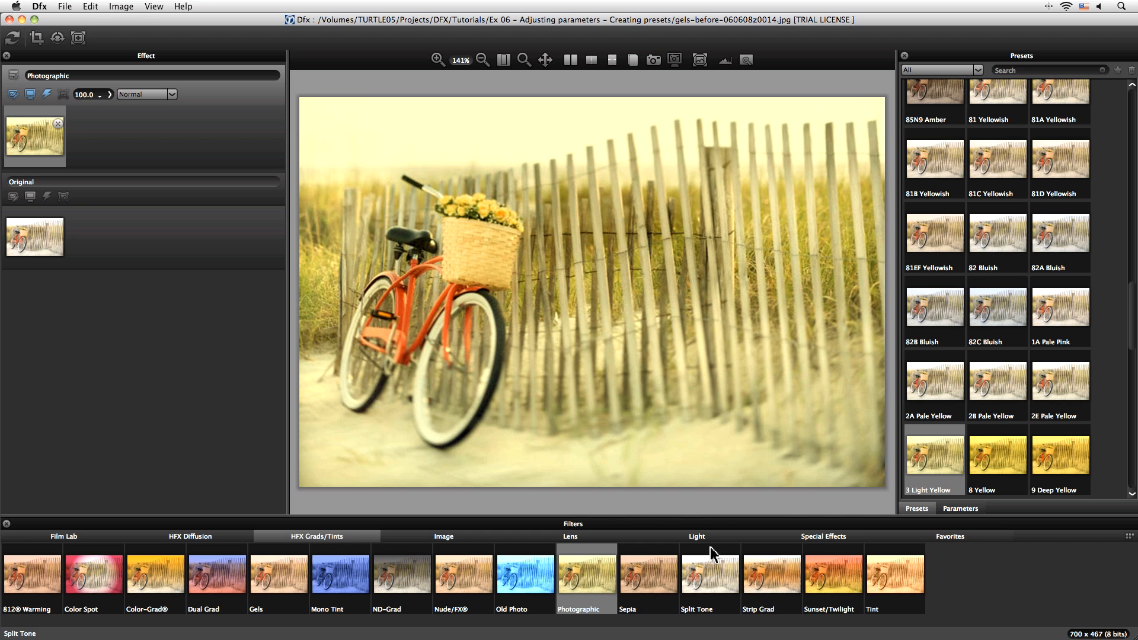
key(Up)
click(1015, 453)
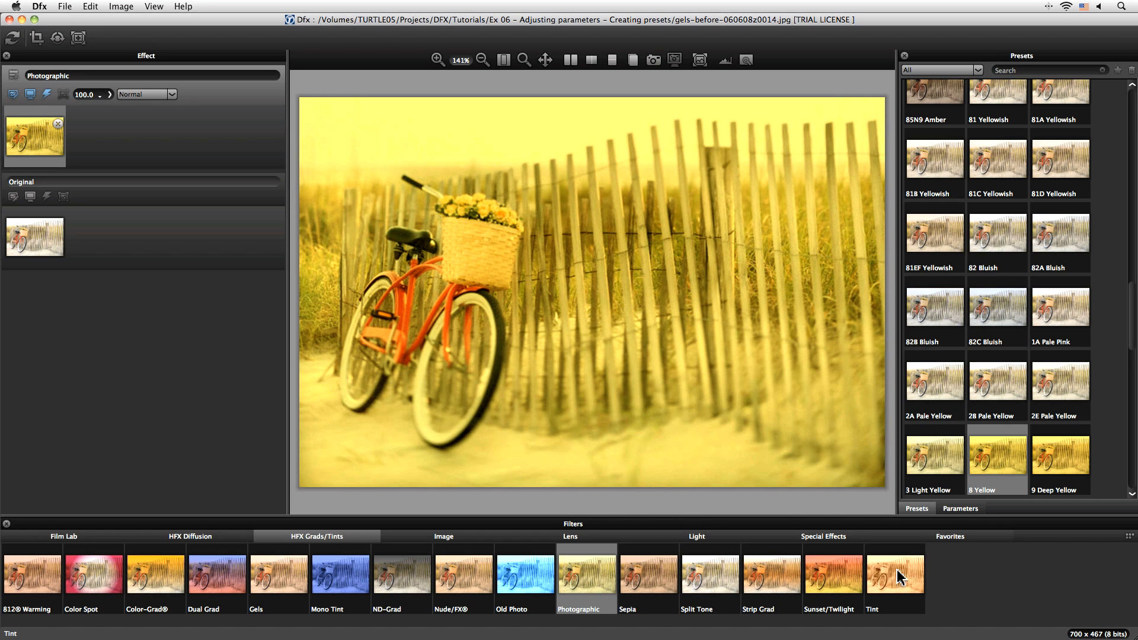
Step: Preview the Tint filter with several colour presets such as Cyan and Green
click(897, 578)
click(1063, 193)
click(1014, 264)
click(954, 264)
click(961, 116)
click(972, 120)
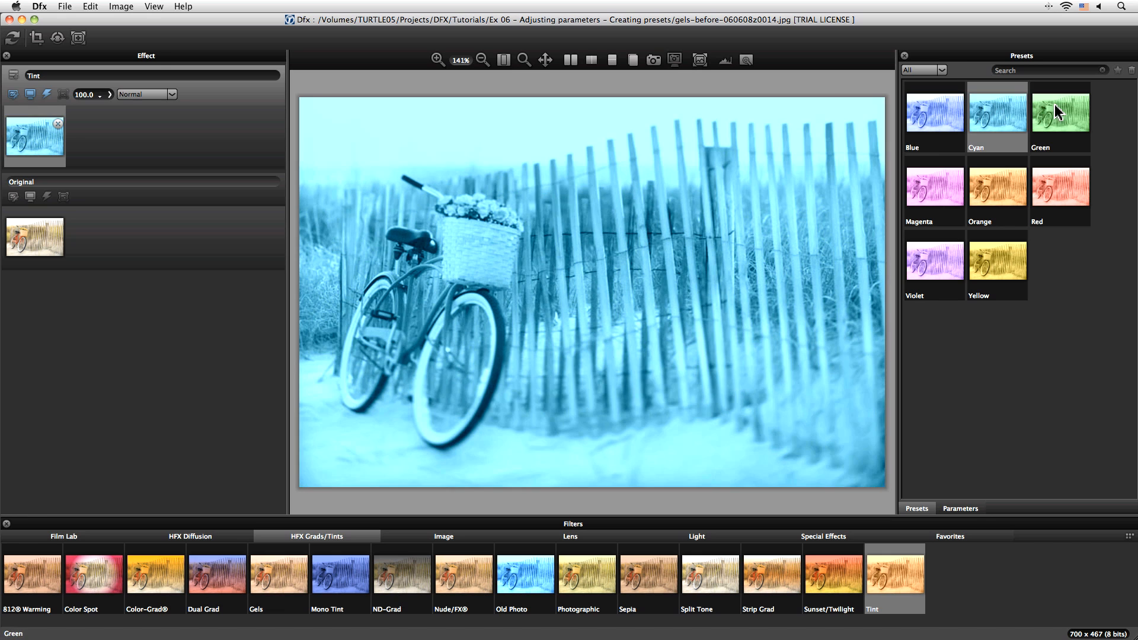
click(1060, 116)
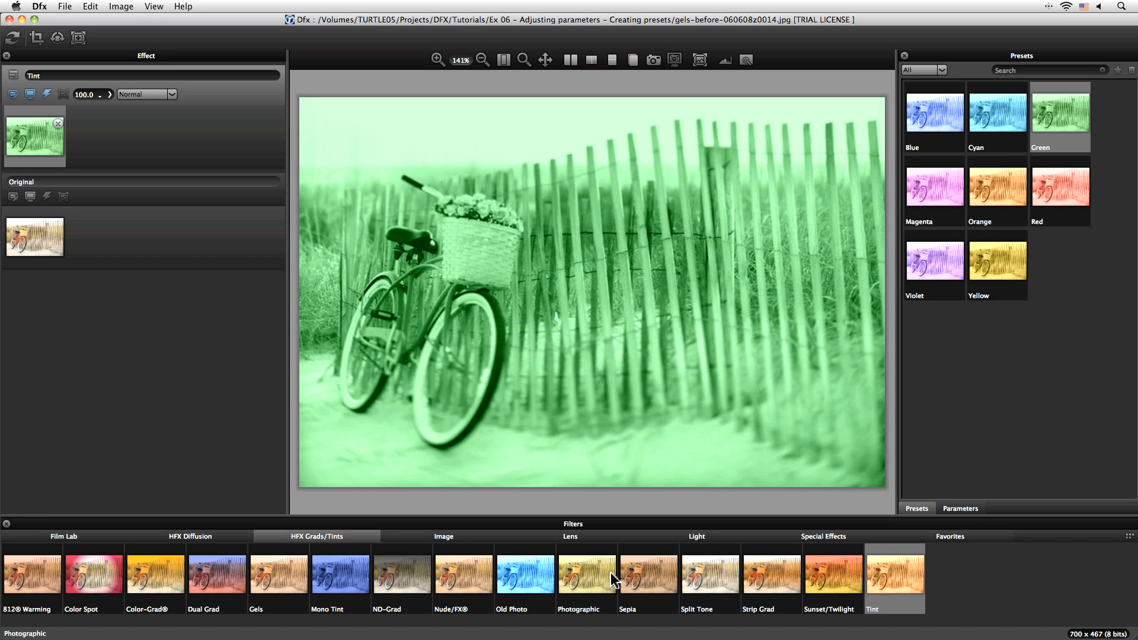
Step: Apply the Old Photo filter and choose its Silver Gelatin preset
click(542, 597)
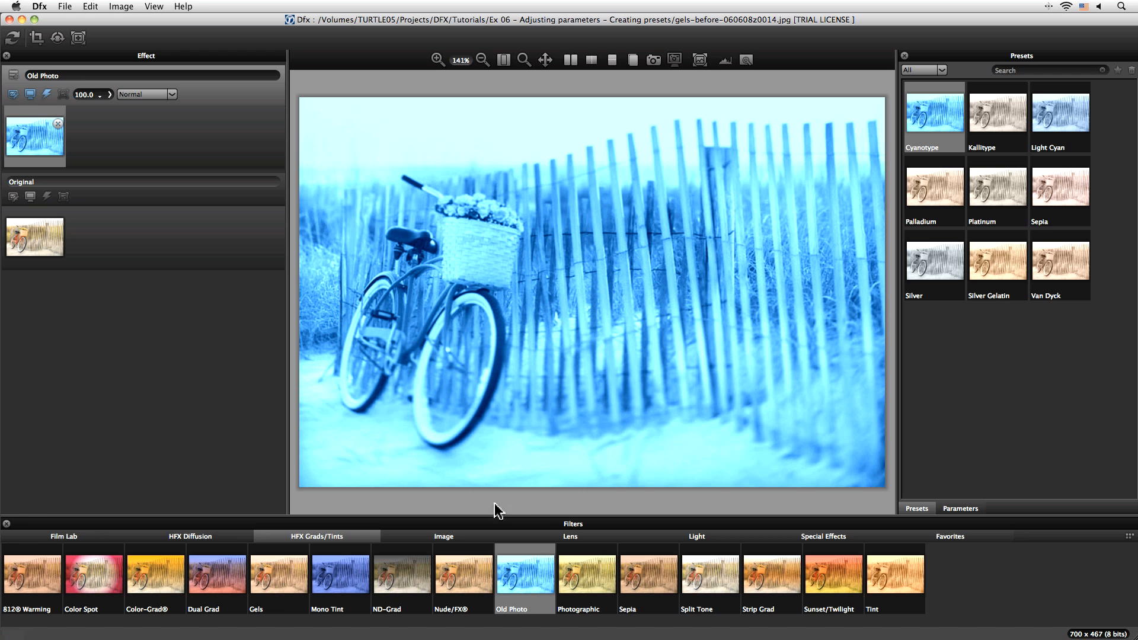
click(929, 195)
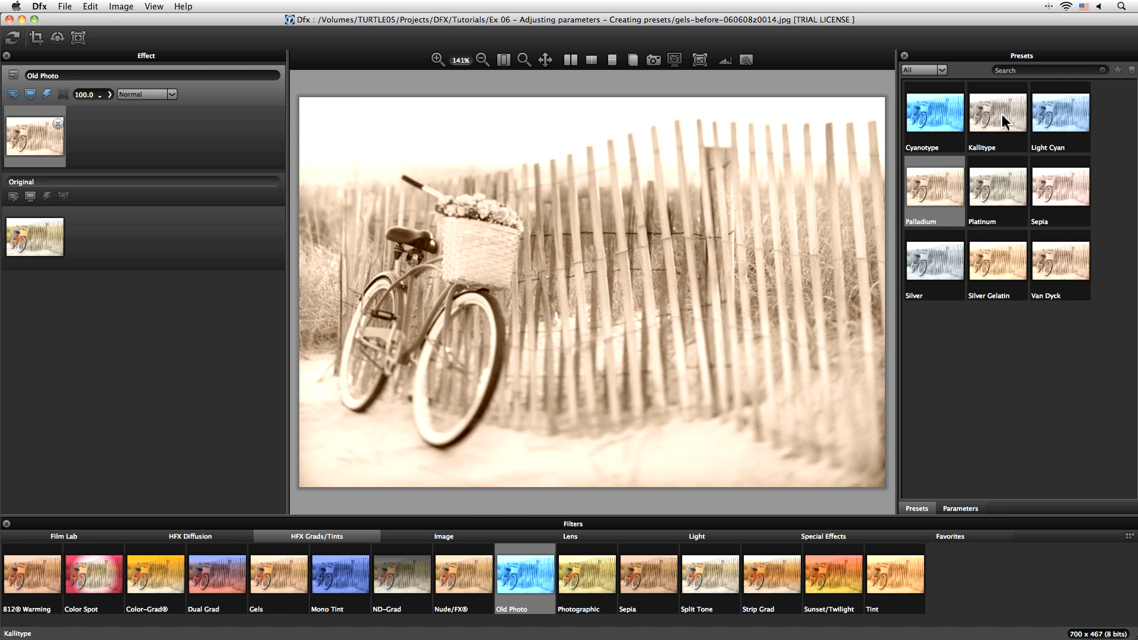
click(997, 273)
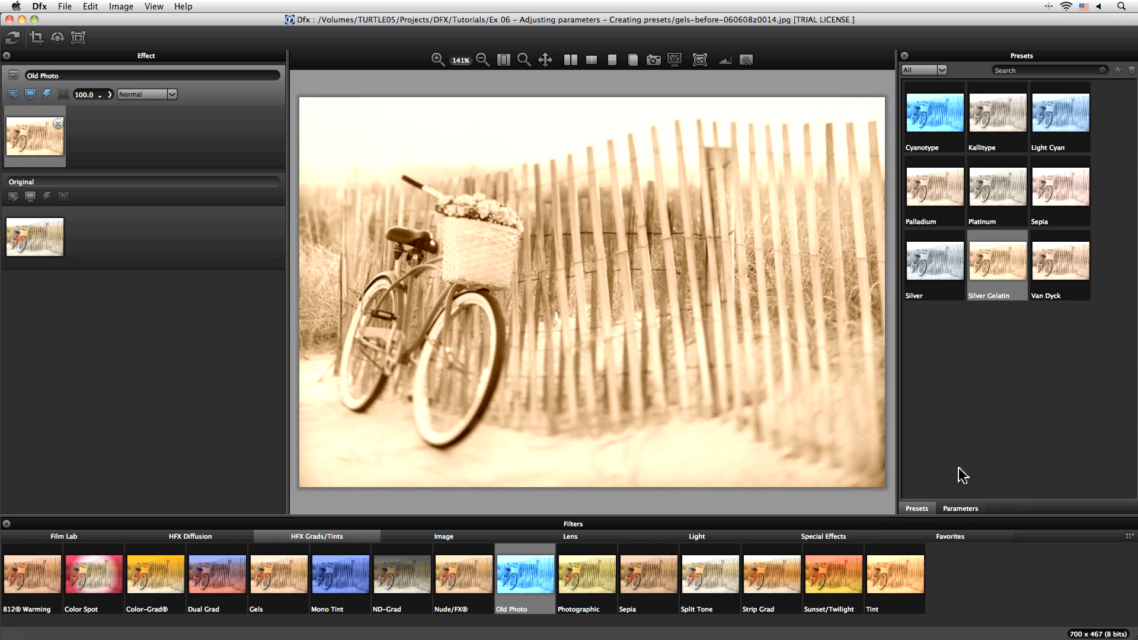
Step: Open the preset's parameters and toggle the view between Original and Output
click(981, 511)
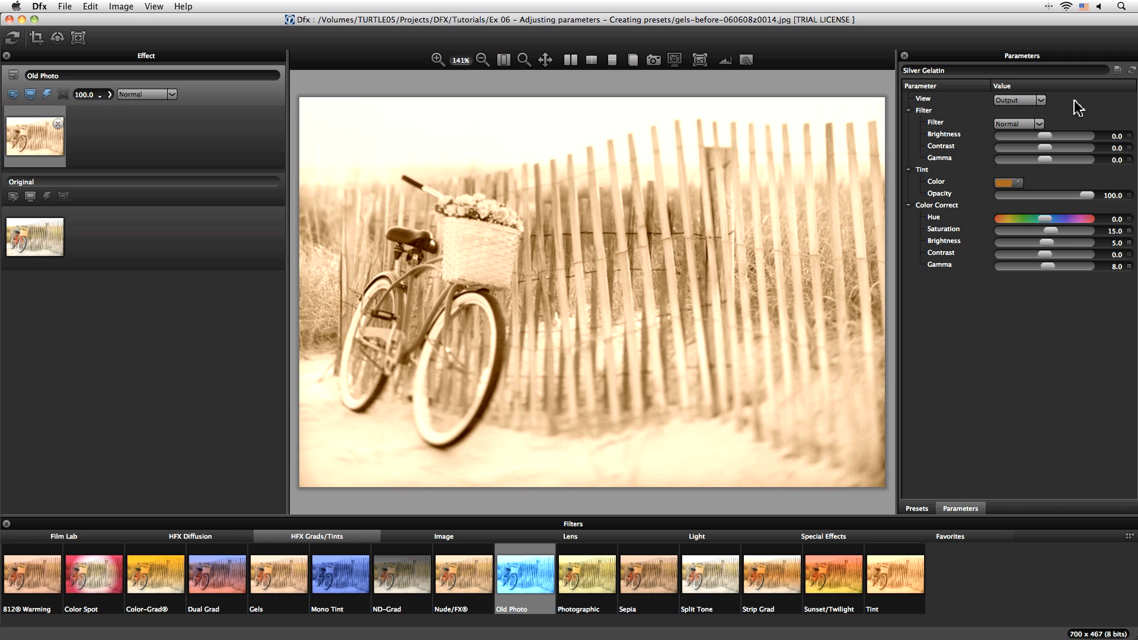
click(1041, 102)
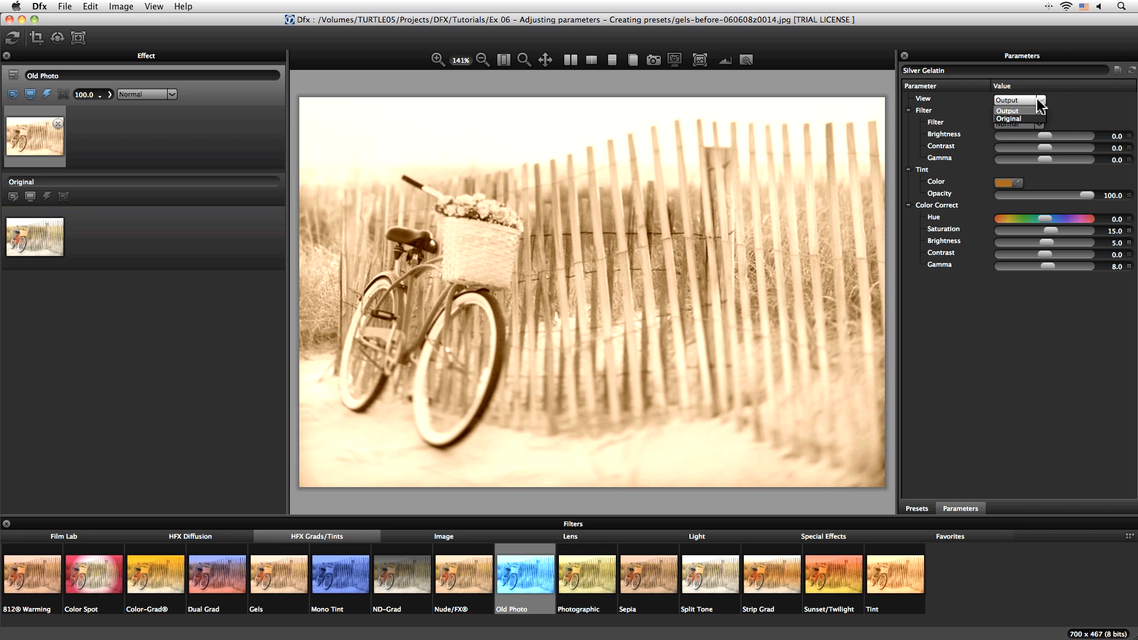
click(1033, 118)
click(1039, 101)
click(1034, 112)
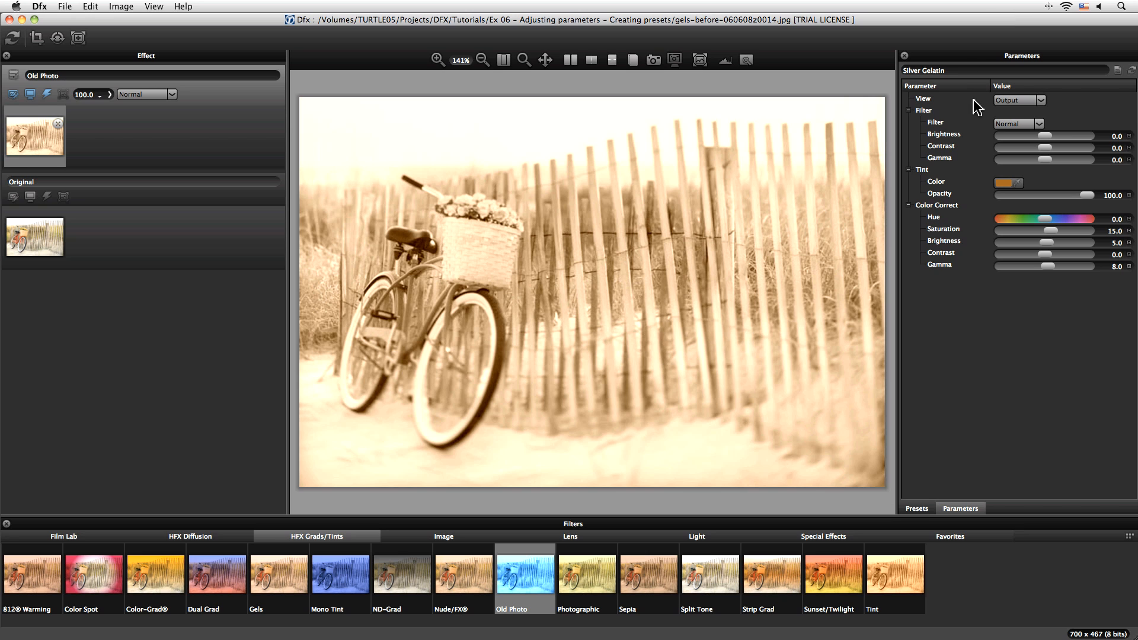
Step: Set the filter colour to Green after comparing Red, Blue and Yellow
click(1031, 126)
click(1015, 142)
click(1012, 126)
click(1007, 135)
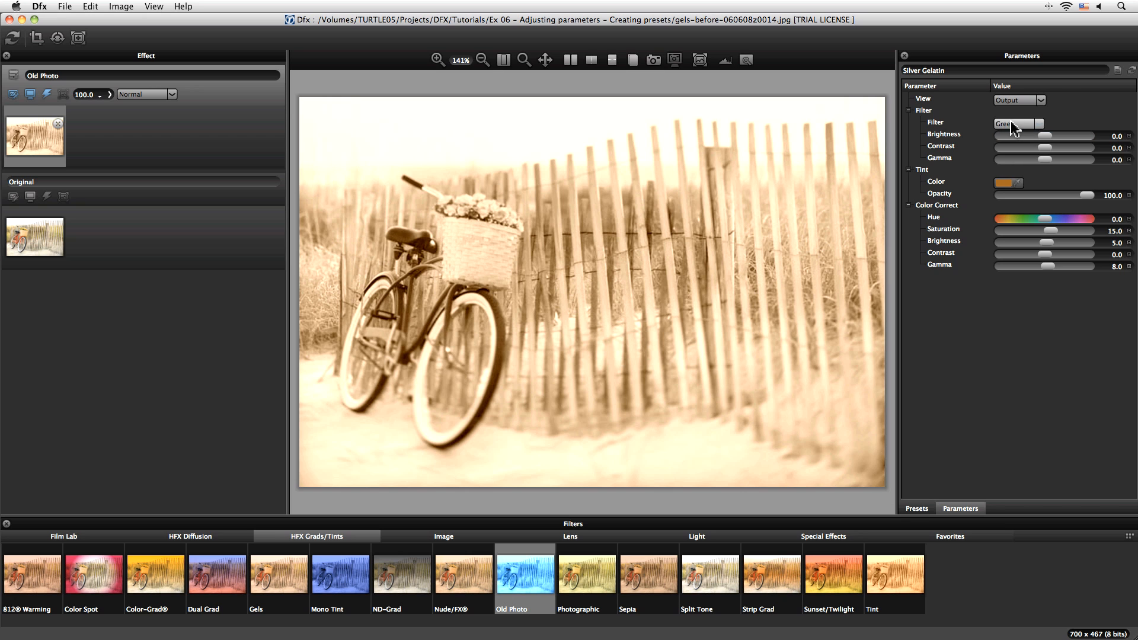
click(1011, 124)
click(1014, 142)
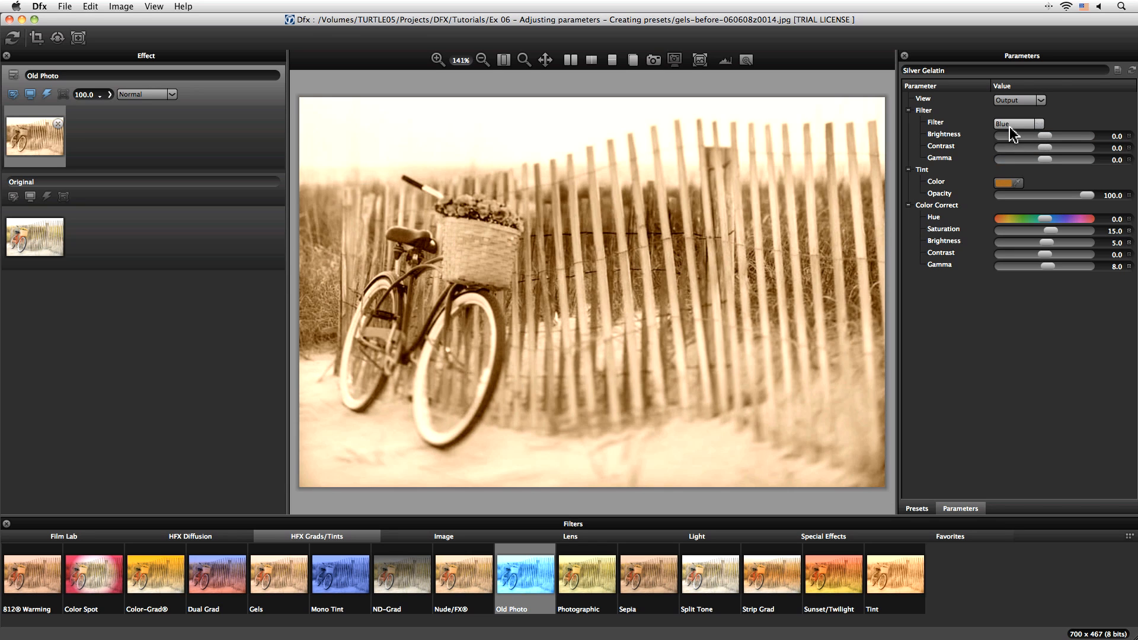
click(1011, 124)
click(1015, 150)
click(1012, 124)
click(1015, 166)
click(1011, 124)
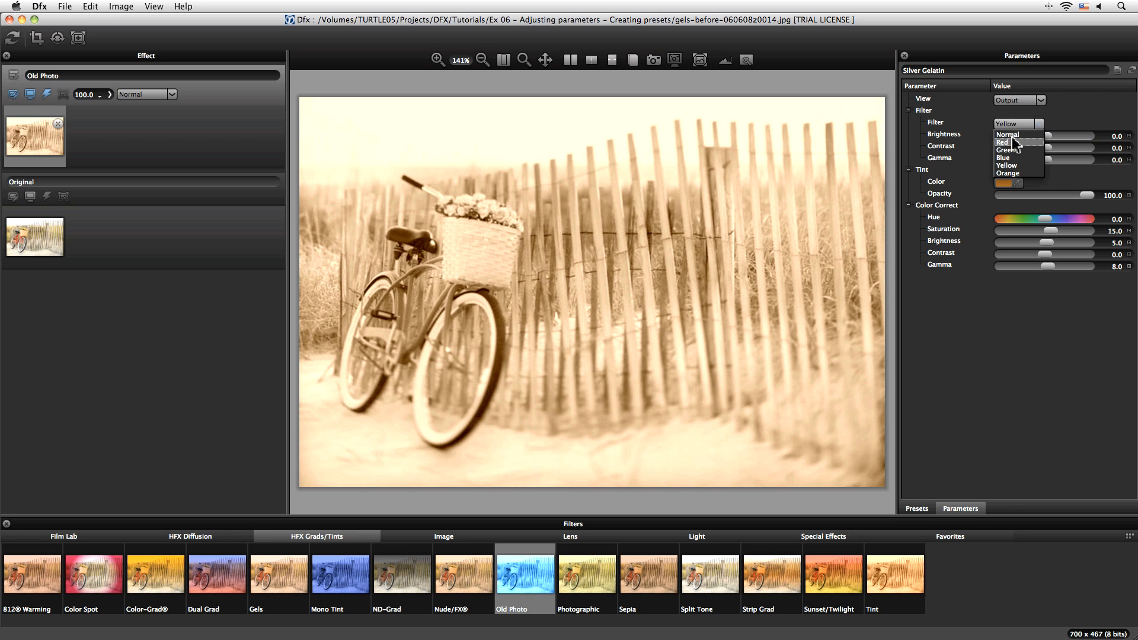
click(1015, 143)
click(1013, 124)
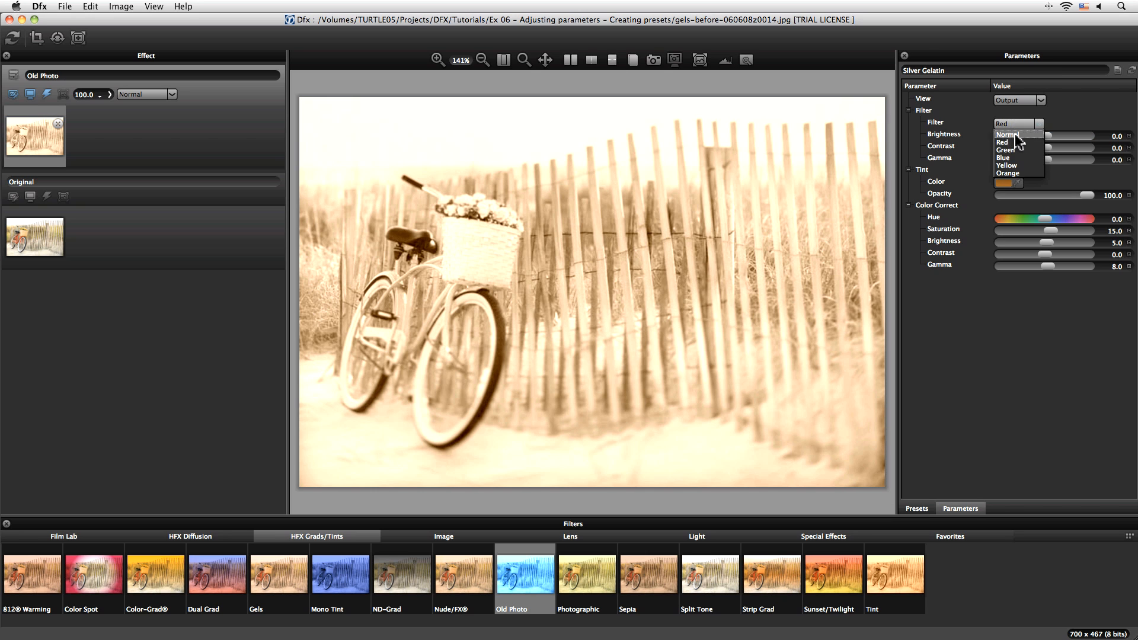
click(1014, 150)
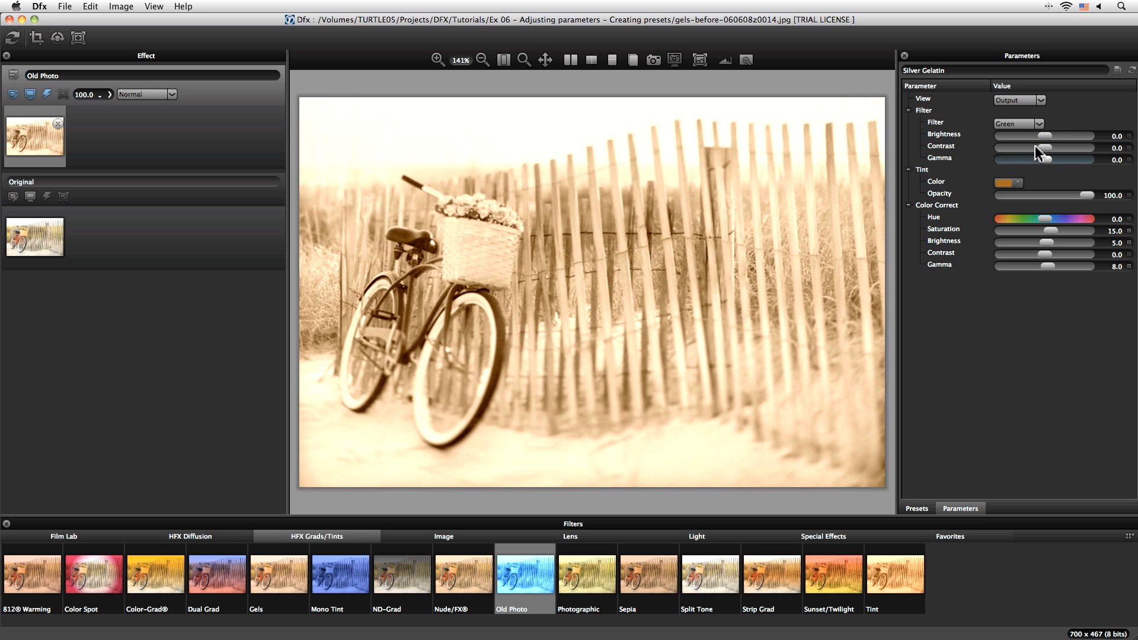
Step: Set the filter brightness to -20.0, contrast to 21.3 and gamma to 20.0
drag(1044, 139, 1053, 166)
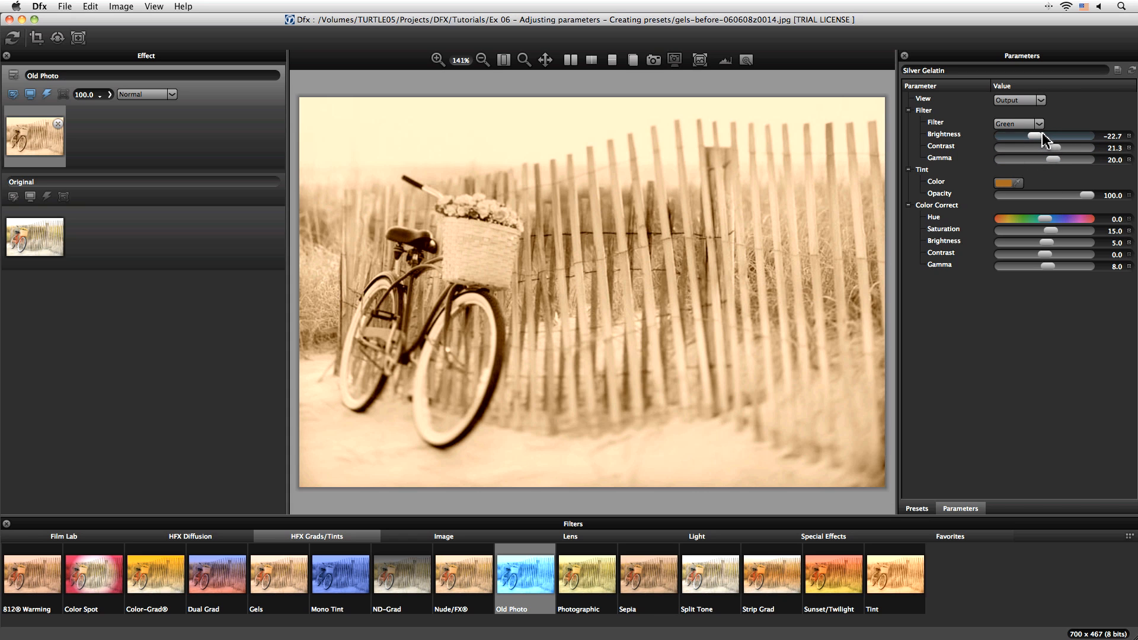
drag(1043, 137, 1040, 139)
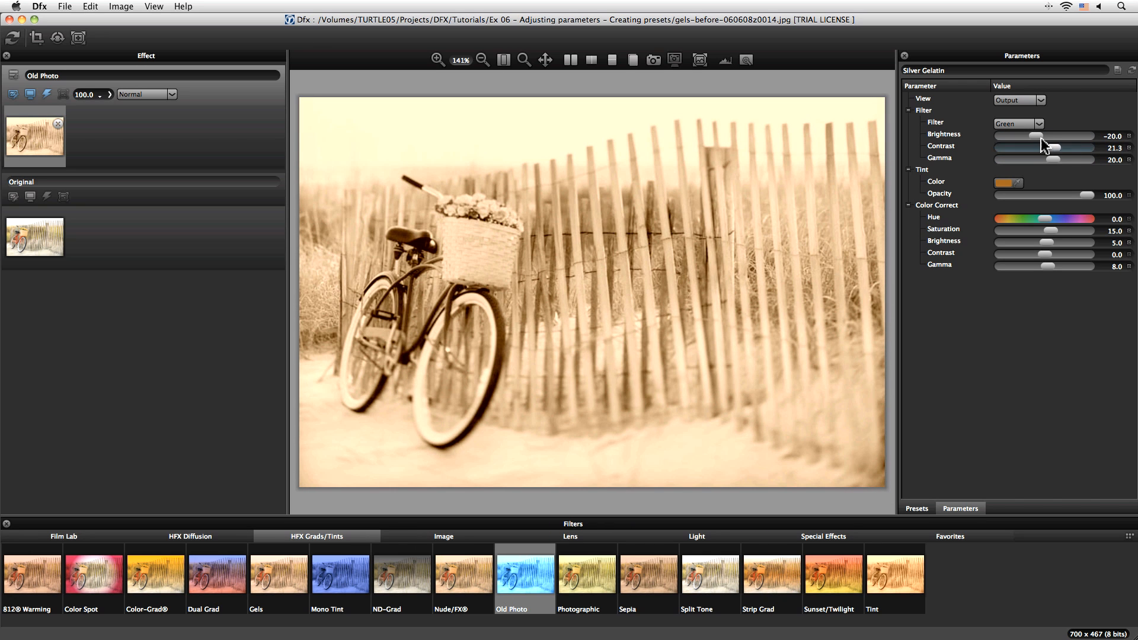
drag(1038, 140, 1036, 140)
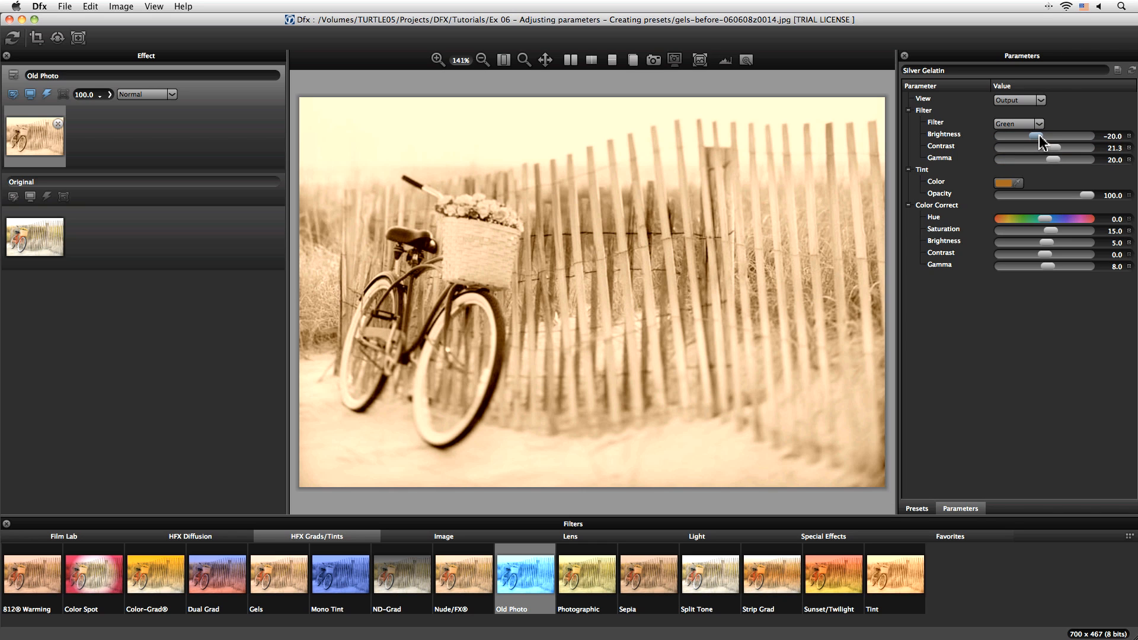
Step: Try a pinker tint colour in the colour picker, then undo it
click(1006, 185)
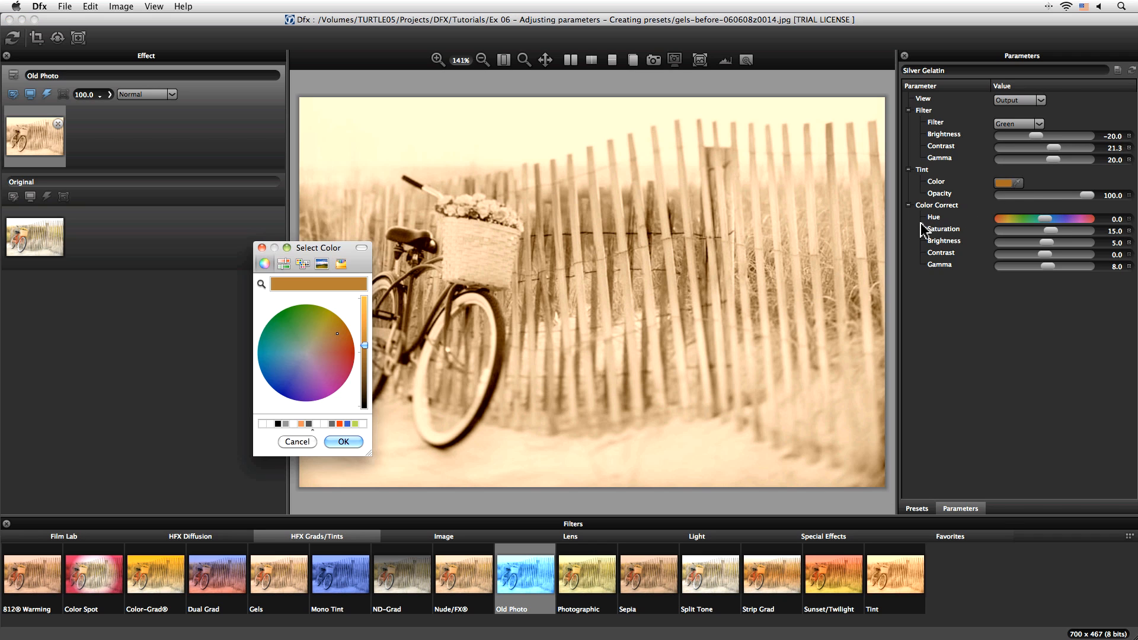
click(330, 350)
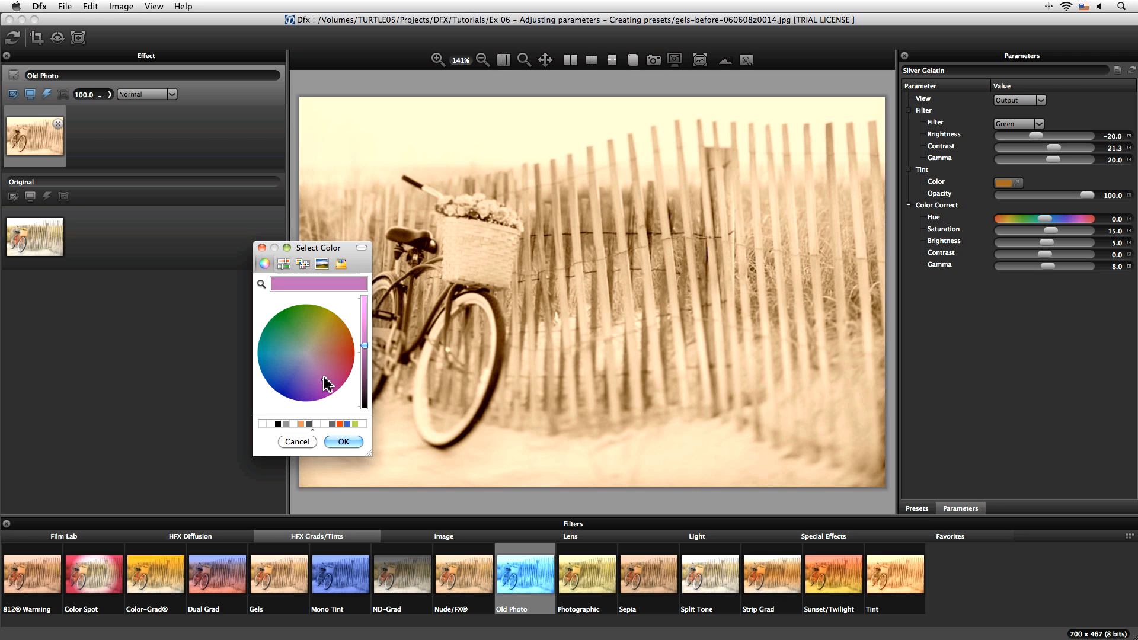
click(344, 439)
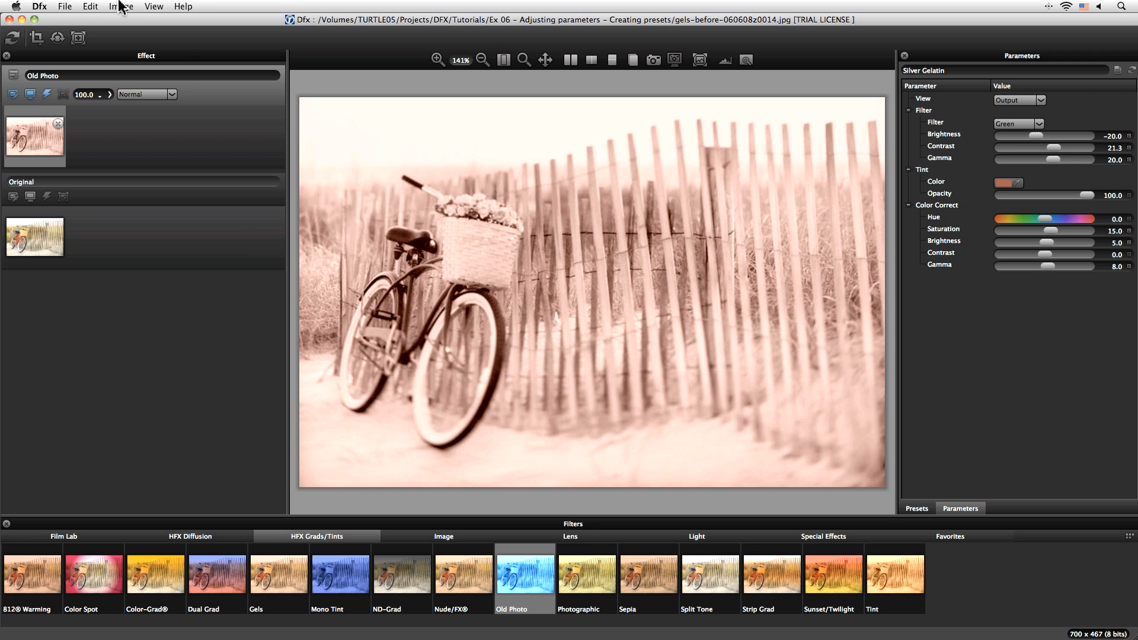
click(91, 6)
click(120, 21)
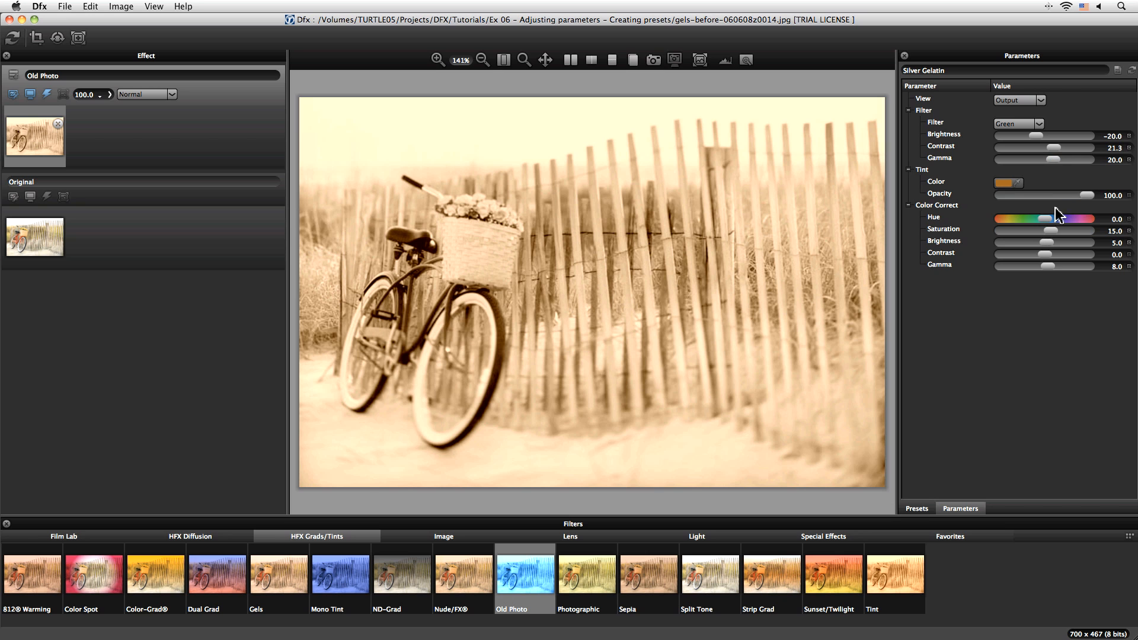
Step: Set the tint opacity to 62.0, and try a hue shift before resetting hue to 0.0
drag(1089, 197, 1060, 201)
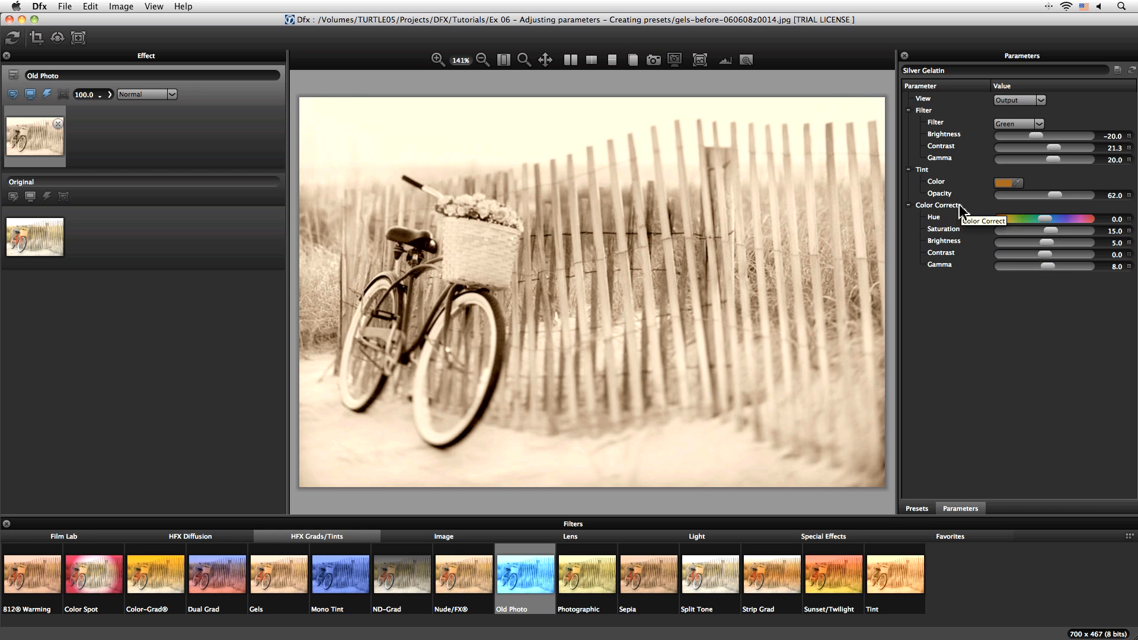
drag(1047, 224, 1050, 225)
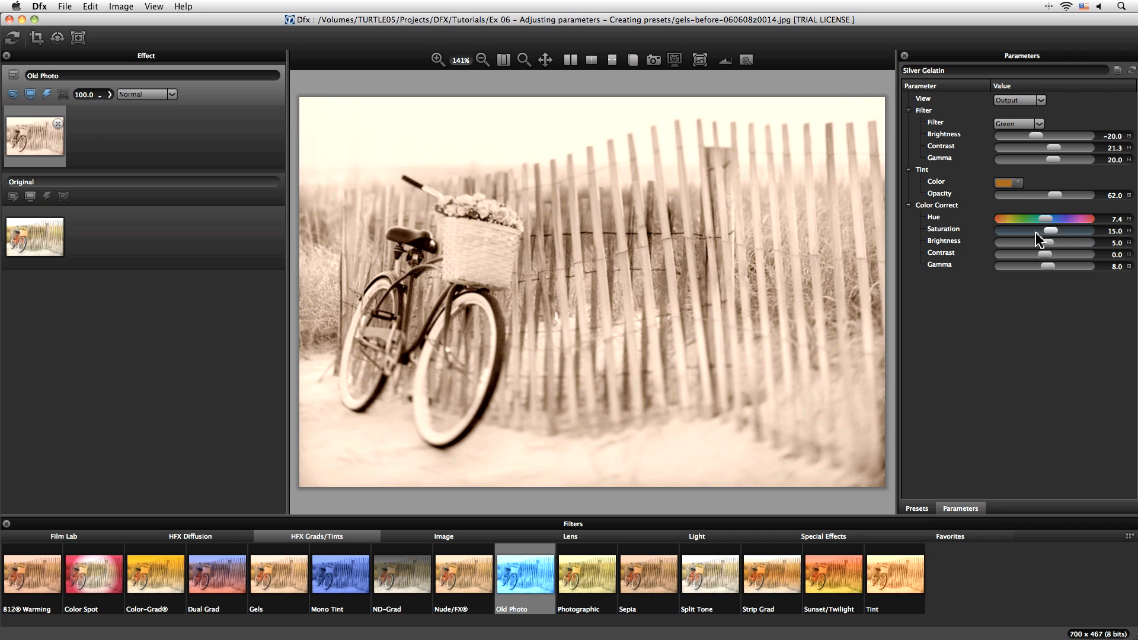
click(1129, 219)
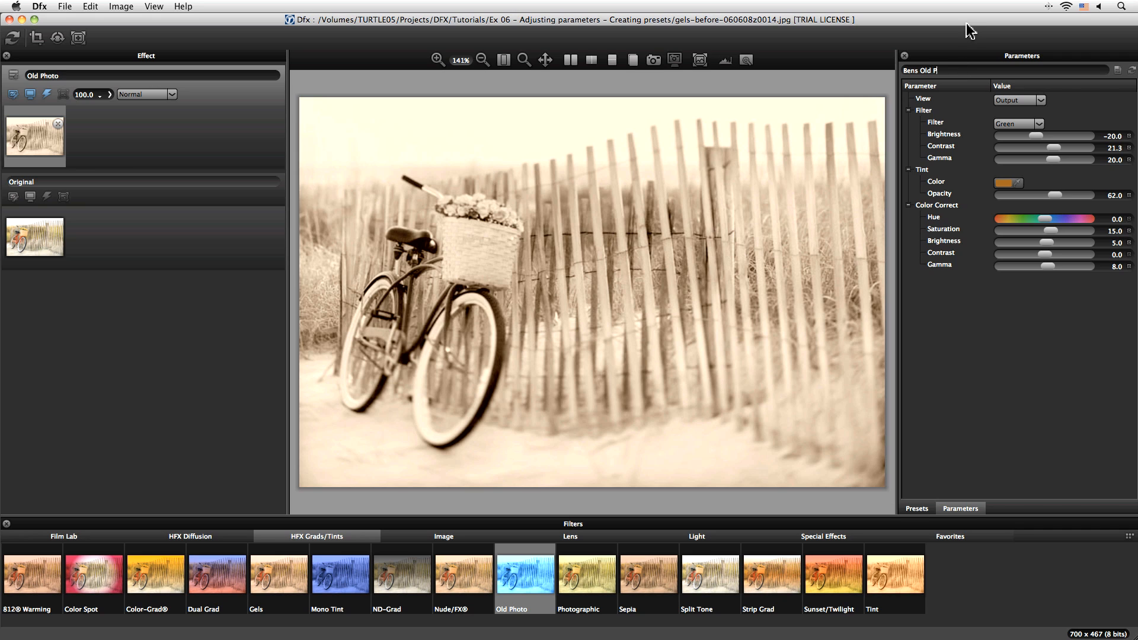
Step: Save the current settings as a custom preset named Bens Old Photo
click(1117, 71)
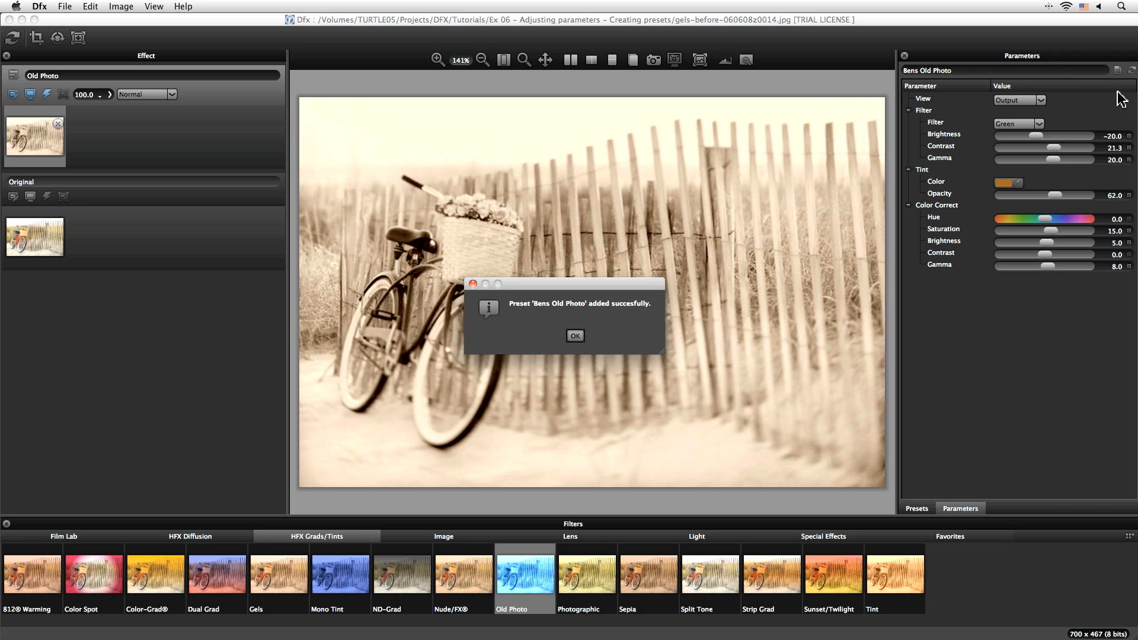
click(574, 337)
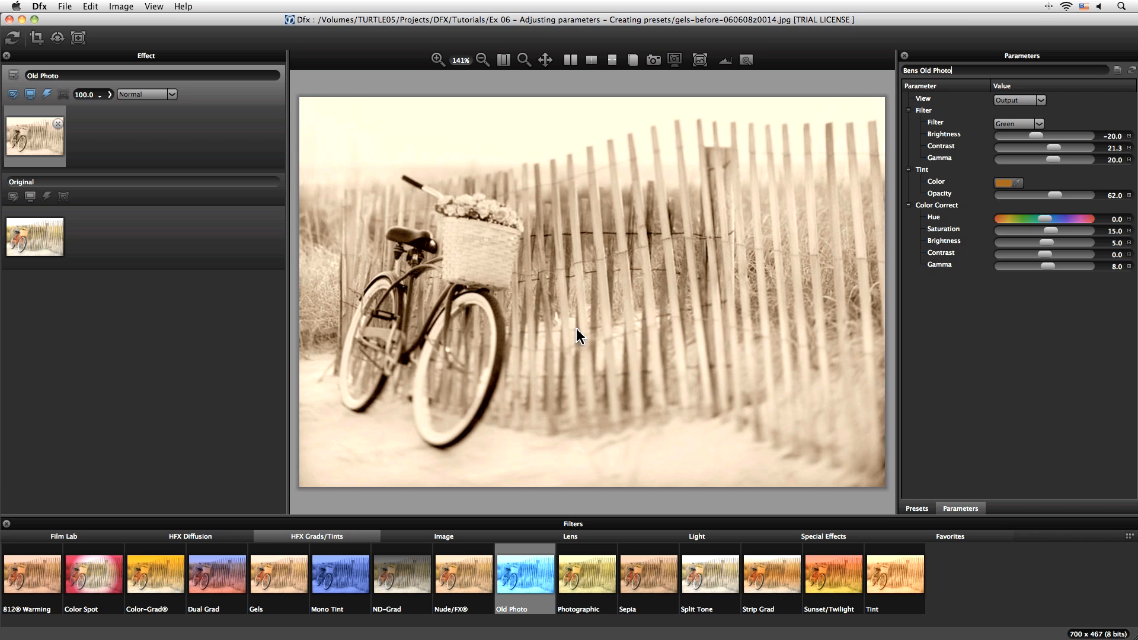
Step: Compare the Bens Old Photo preset against the Silver Gelatin preset
click(918, 510)
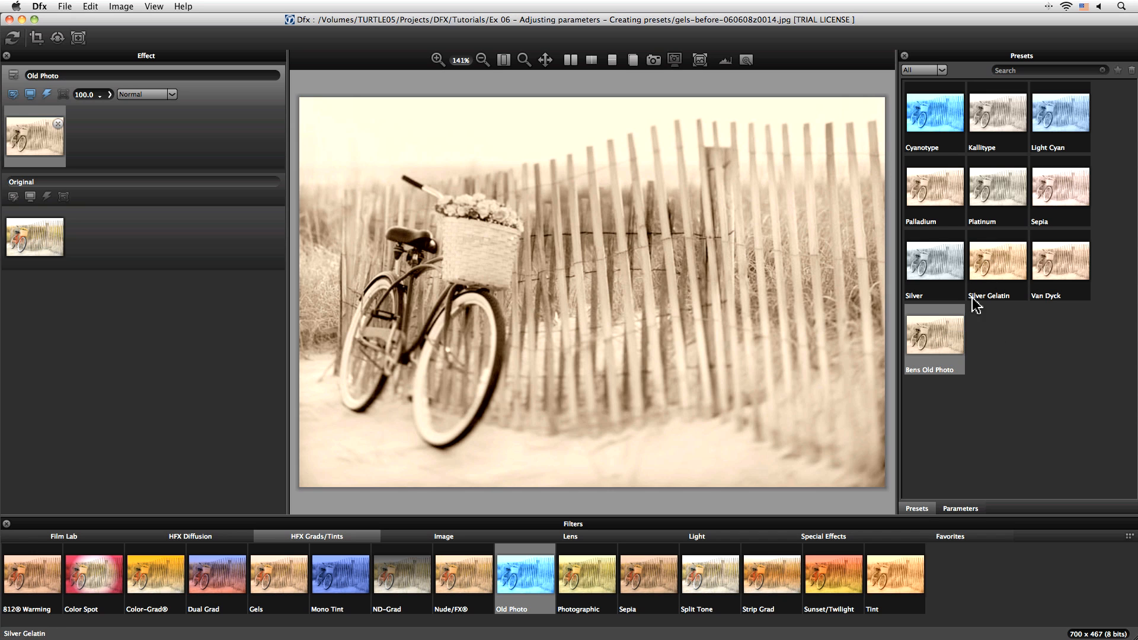
click(987, 276)
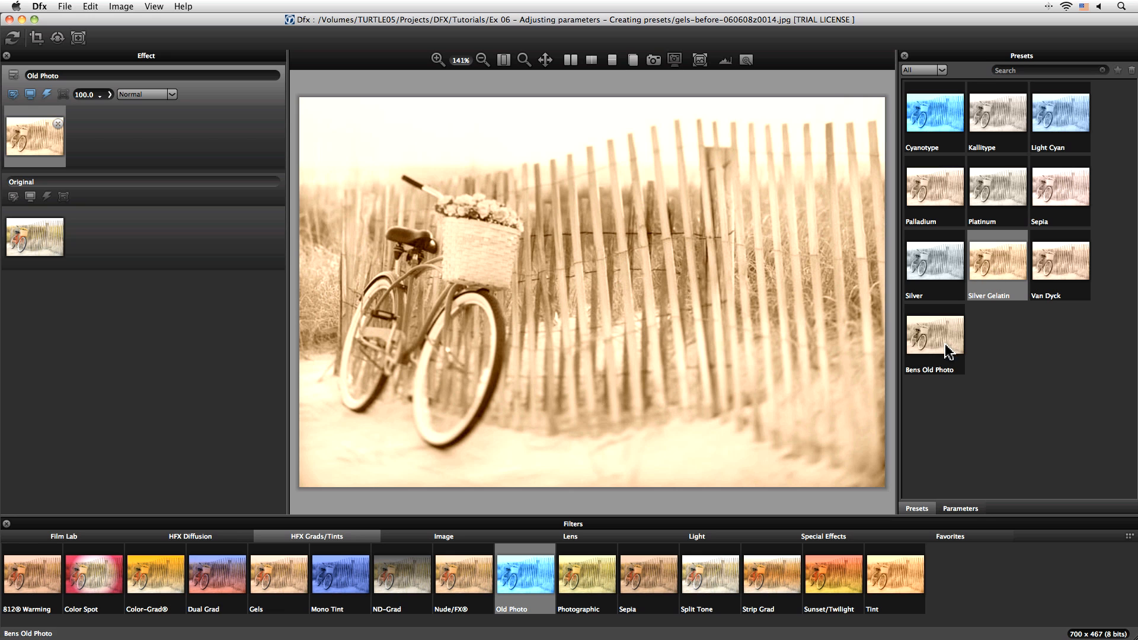
click(937, 347)
click(996, 268)
click(963, 317)
click(997, 269)
click(964, 314)
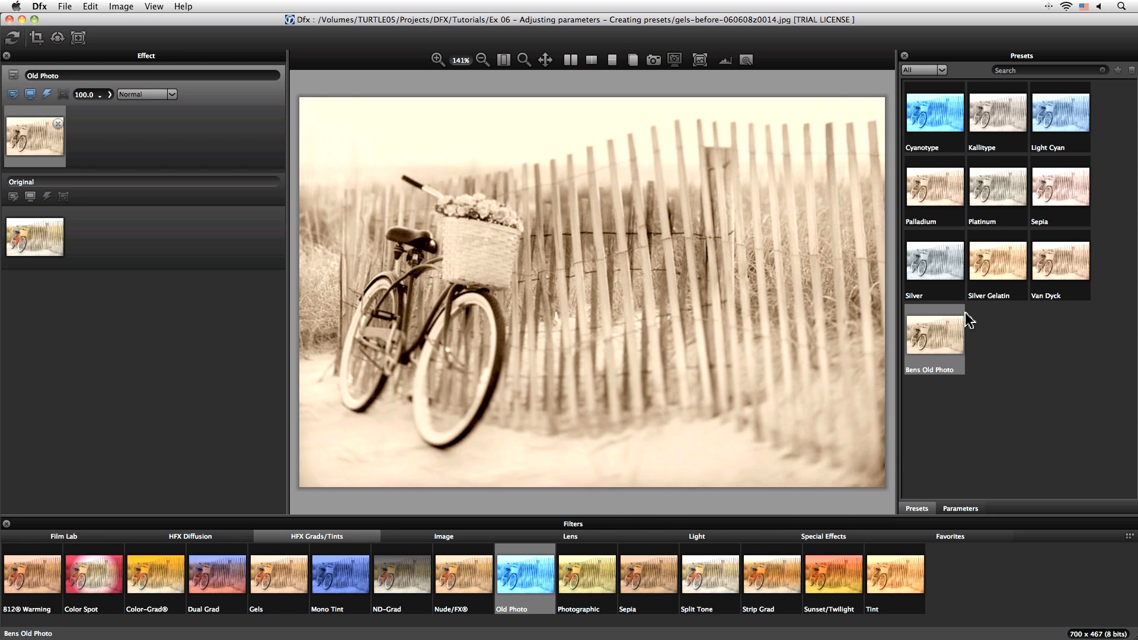
Step: Compare Bens Old Photo with the Palladium preset and reapply Bens Old Photo
click(936, 196)
click(939, 326)
click(936, 208)
click(947, 344)
click(935, 192)
click(941, 332)
click(937, 194)
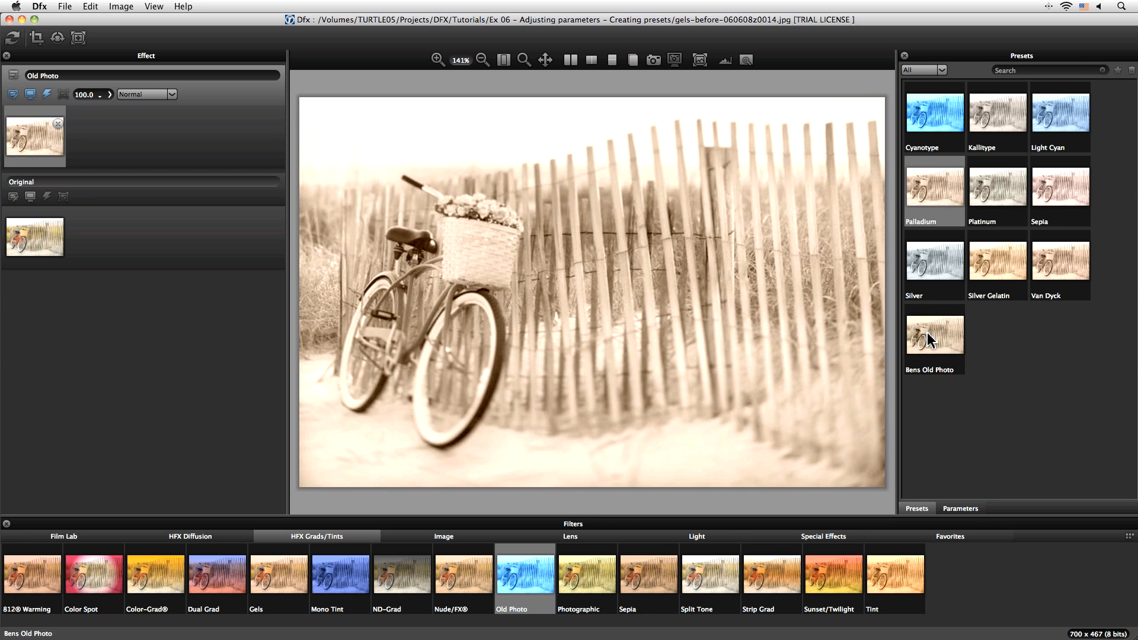
double_click(928, 334)
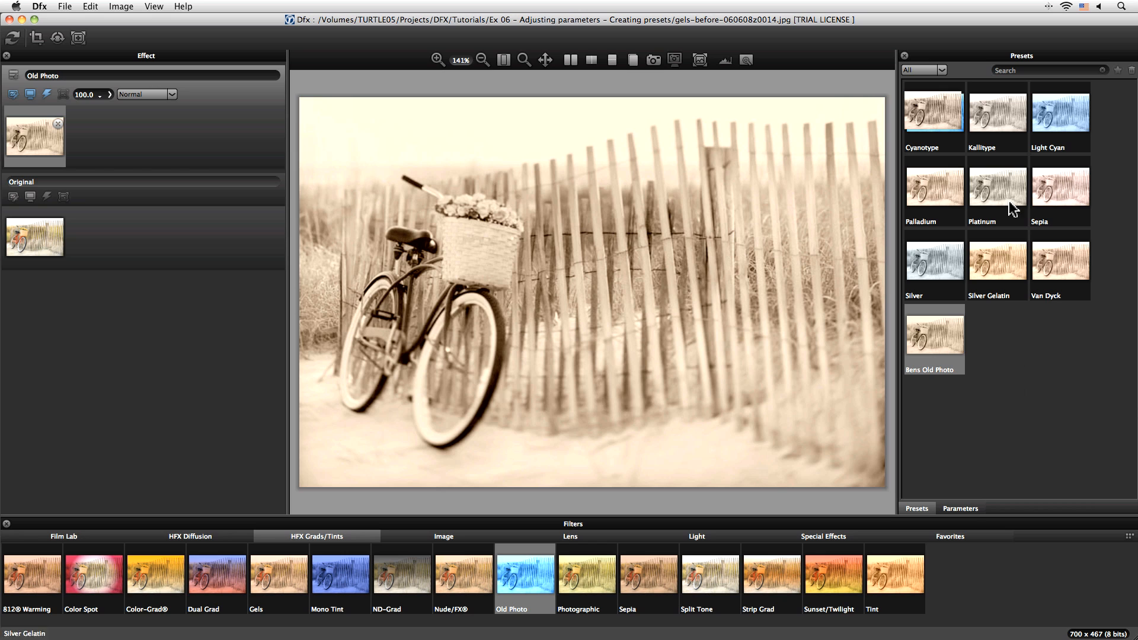
Step: Filter the preset list to show only Custom presets, then switch the list back to All
click(944, 71)
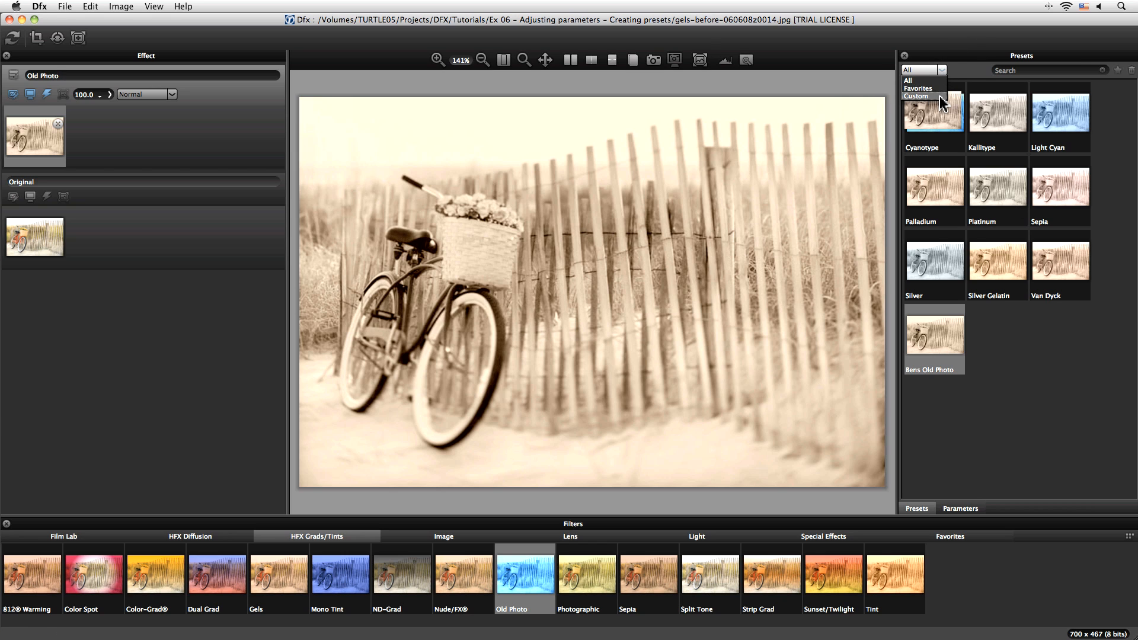
click(942, 96)
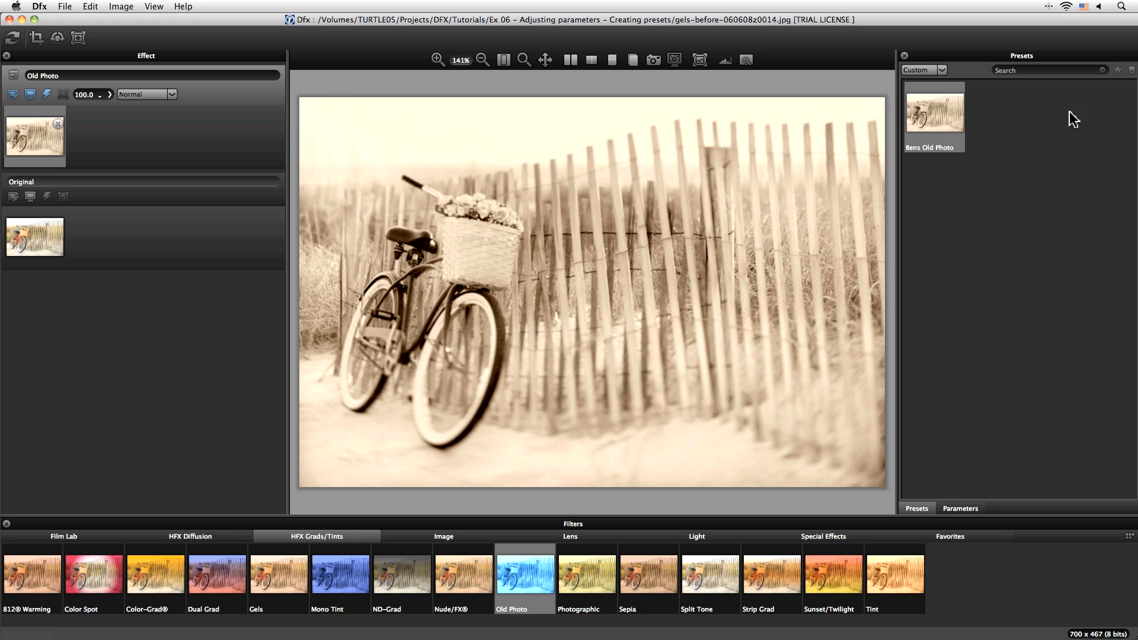
click(941, 69)
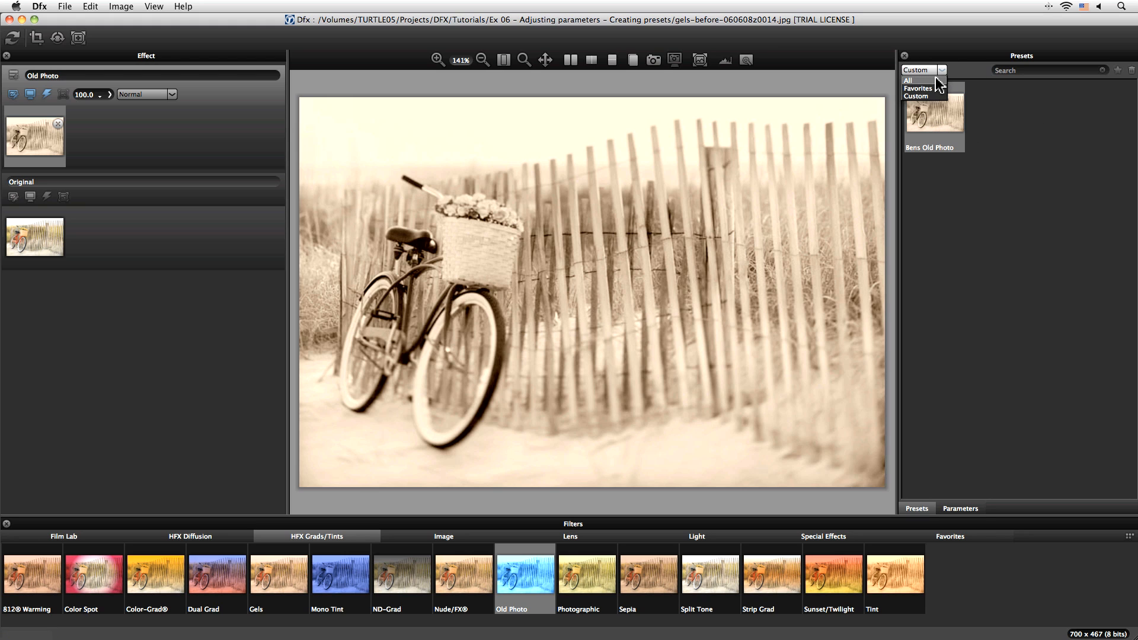
click(936, 80)
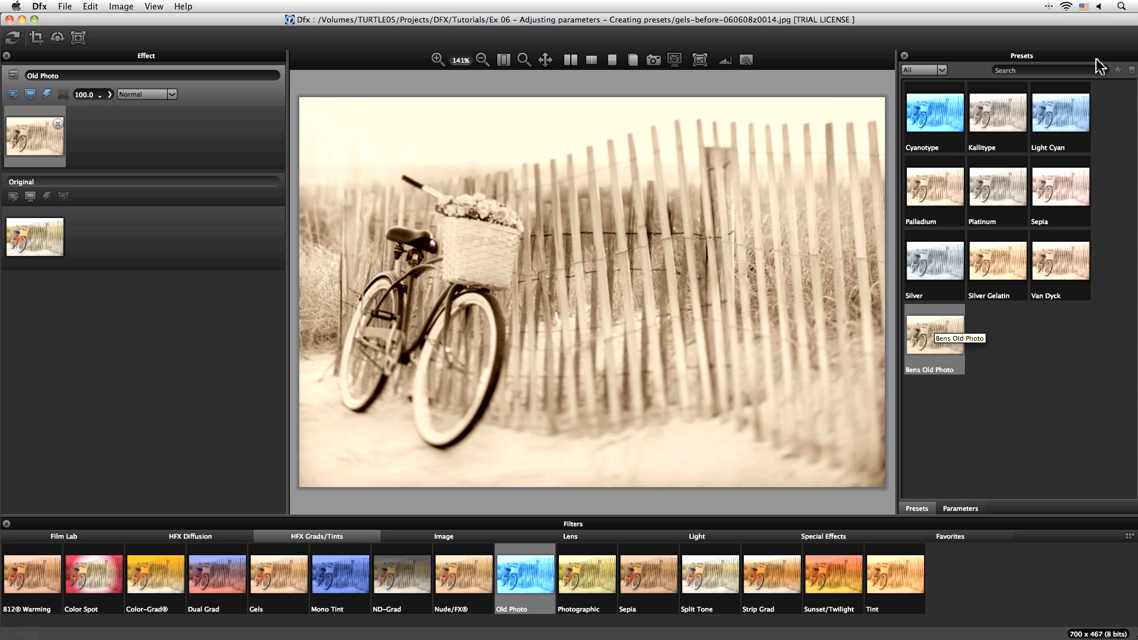
Step: Mark the Bens Old Photo preset as a favourite and open the Favorites filter category
click(1118, 70)
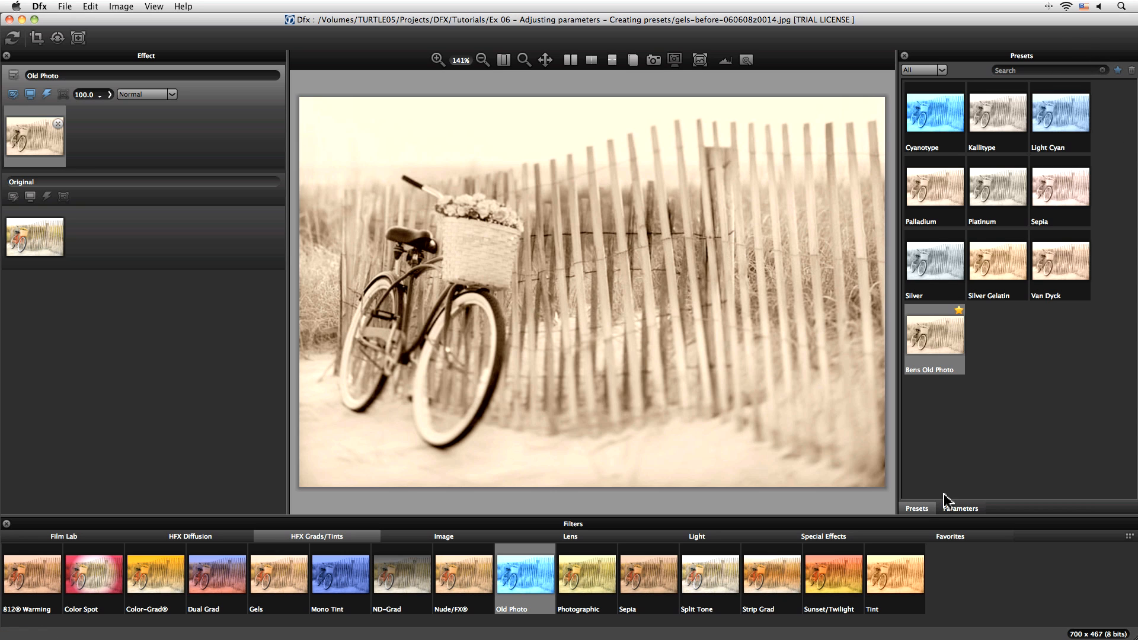
click(952, 537)
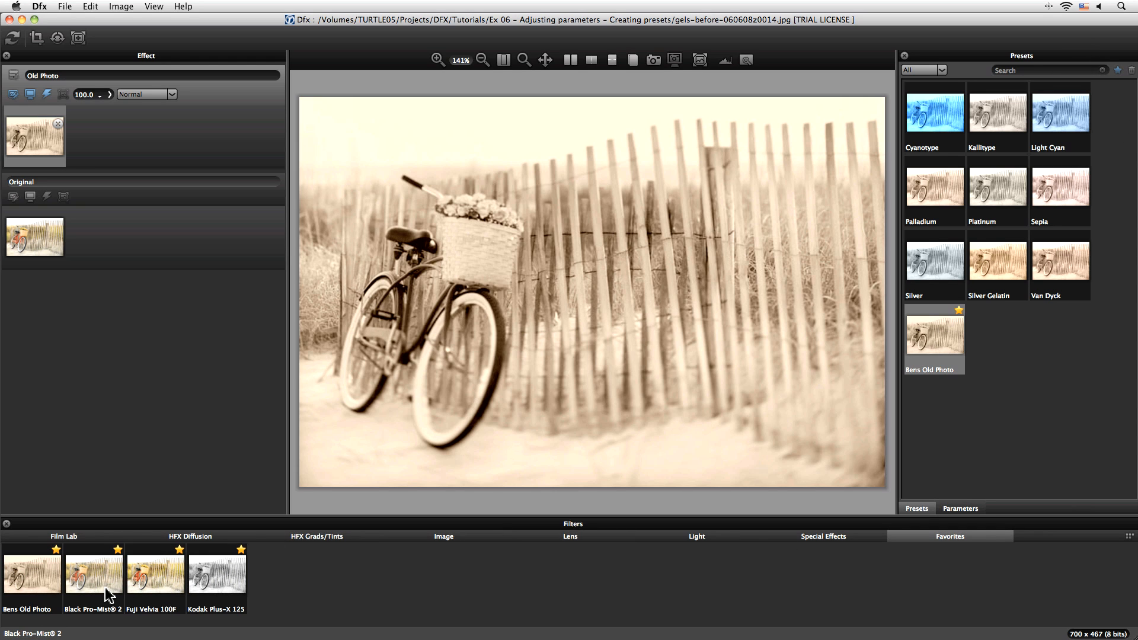